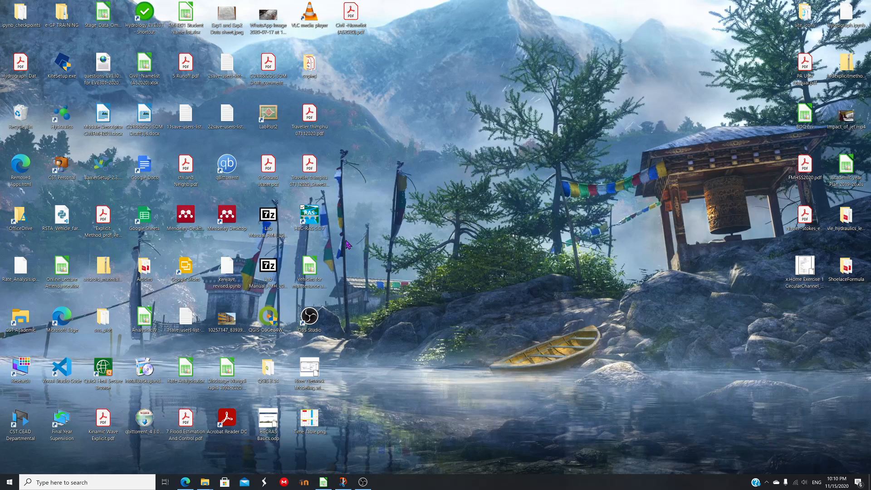
Launch HEC-RAS from the desktop and reposition its main window
click(395, 213)
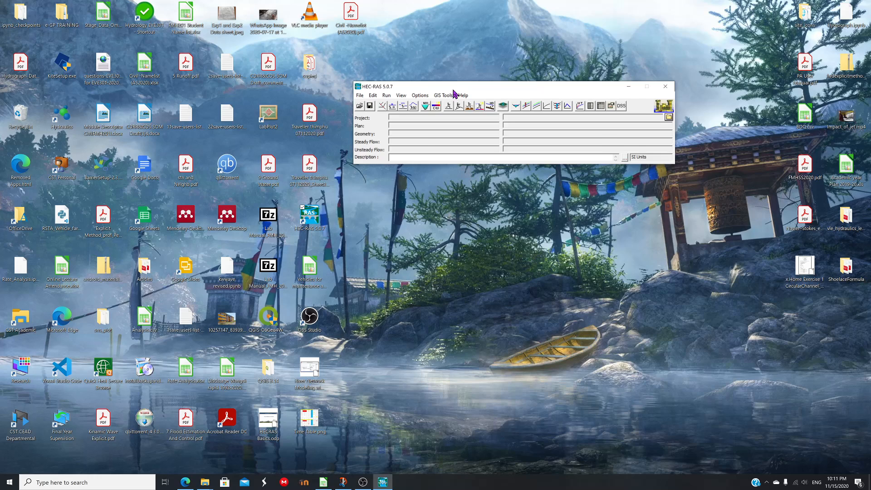
drag(453, 90, 465, 80)
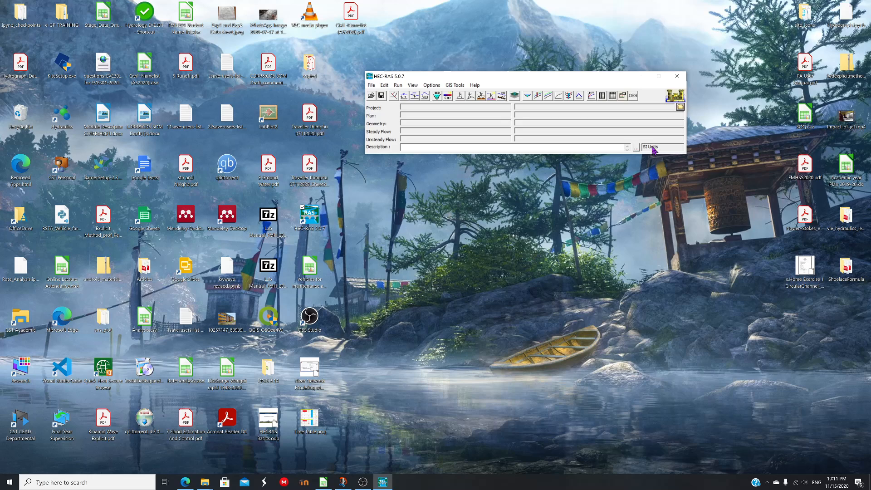
Set the System International (Metric) unit system as the default for new projects
click(431, 86)
click(451, 112)
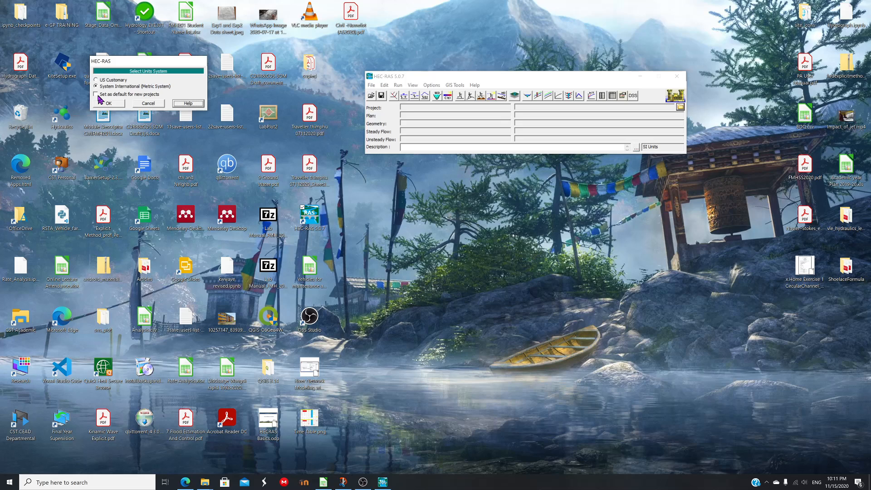
click(98, 94)
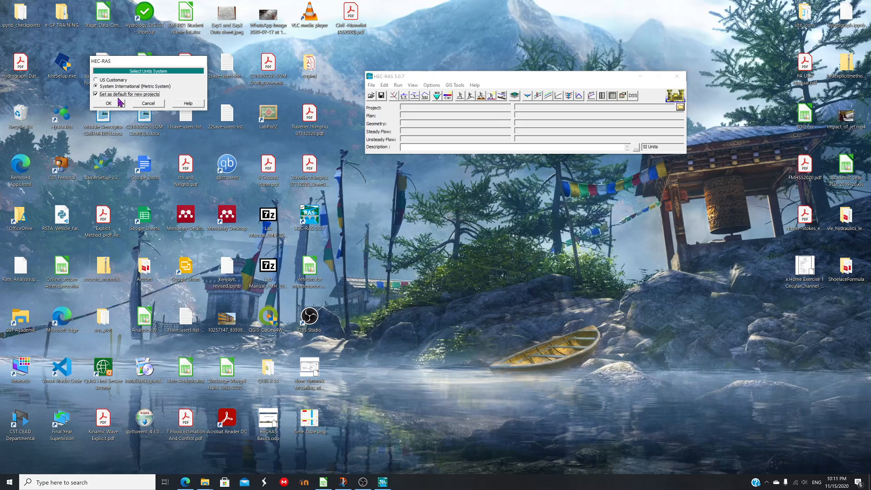
click(108, 103)
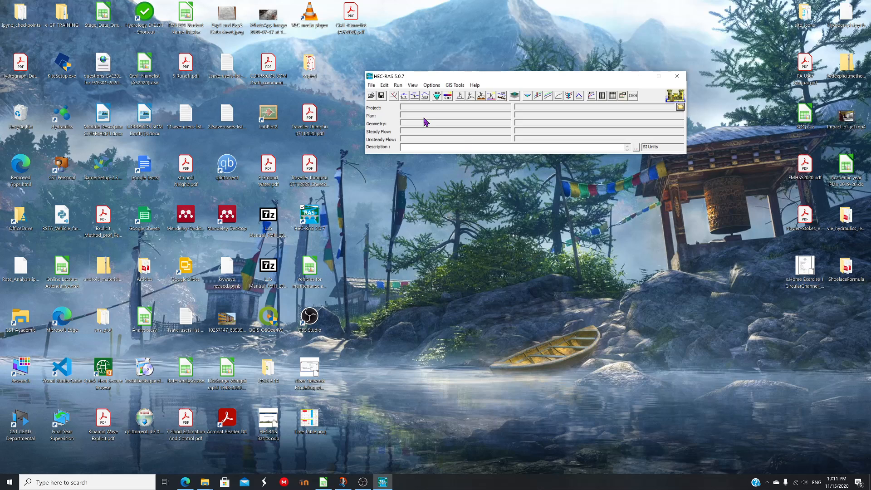
Start a new project and create a folder named hecras inside Documents
click(384, 85)
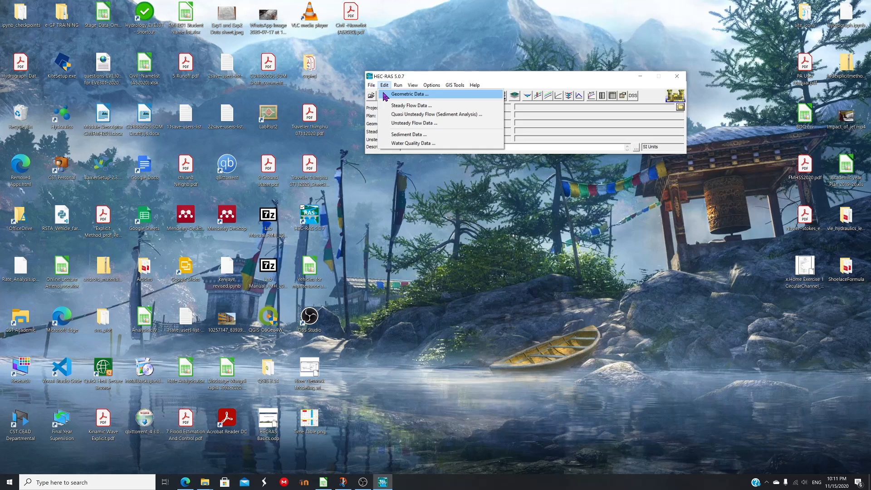
key(Left)
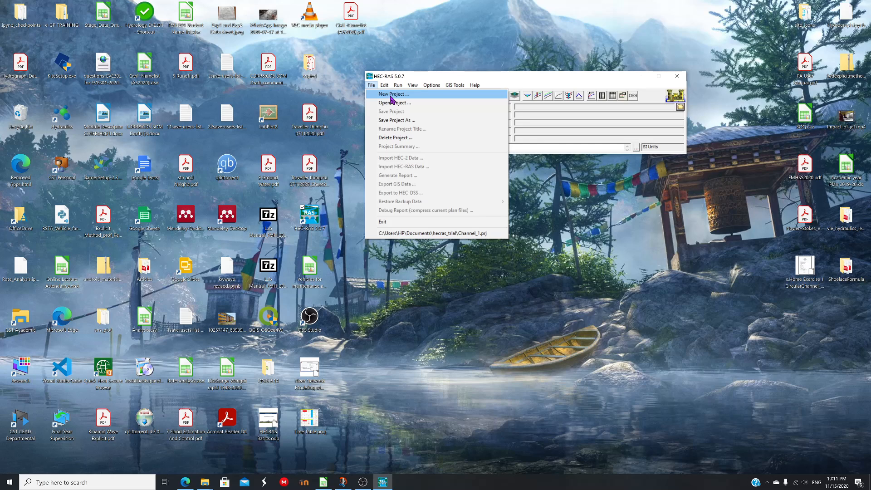
click(391, 95)
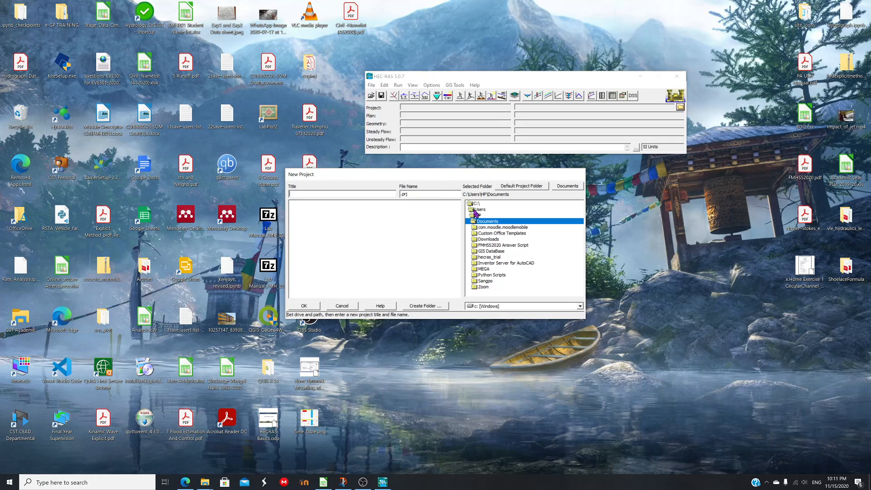
click(425, 306)
text(he)
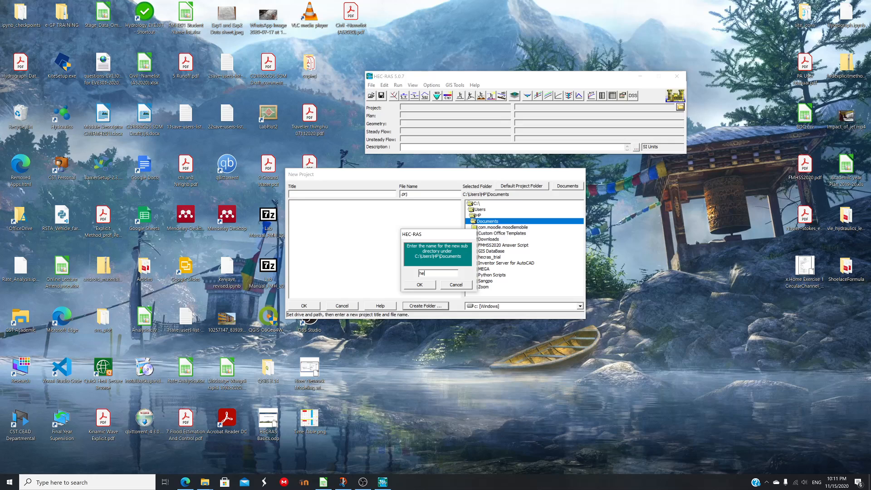
text(cras)
key(Return)
Create the new project titled project1 in the hecras folder and confirm it
click(298, 193)
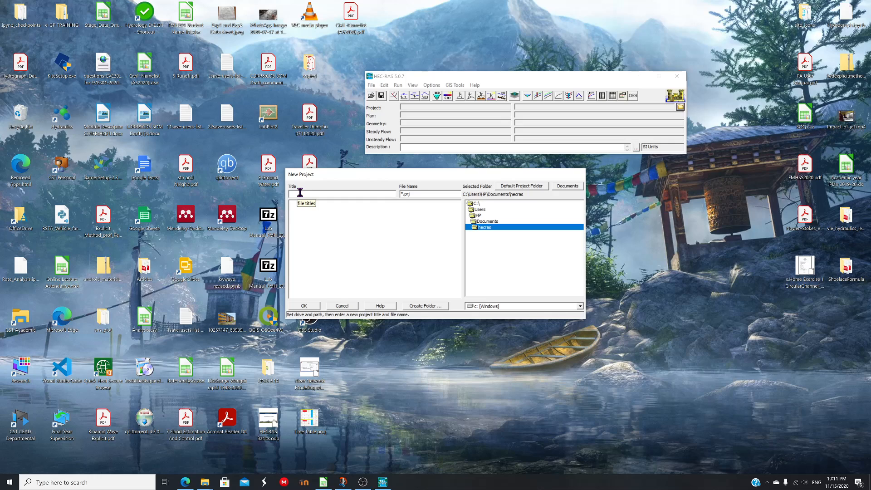
text(project1)
click(318, 305)
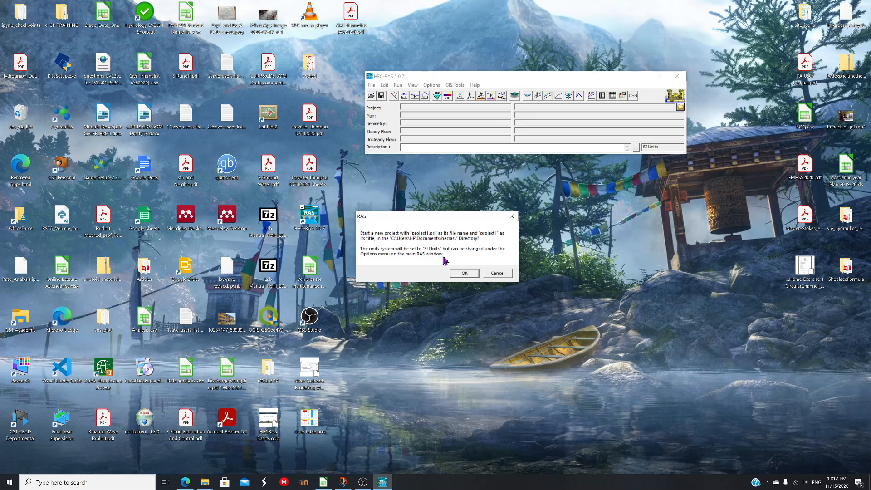
key(Return)
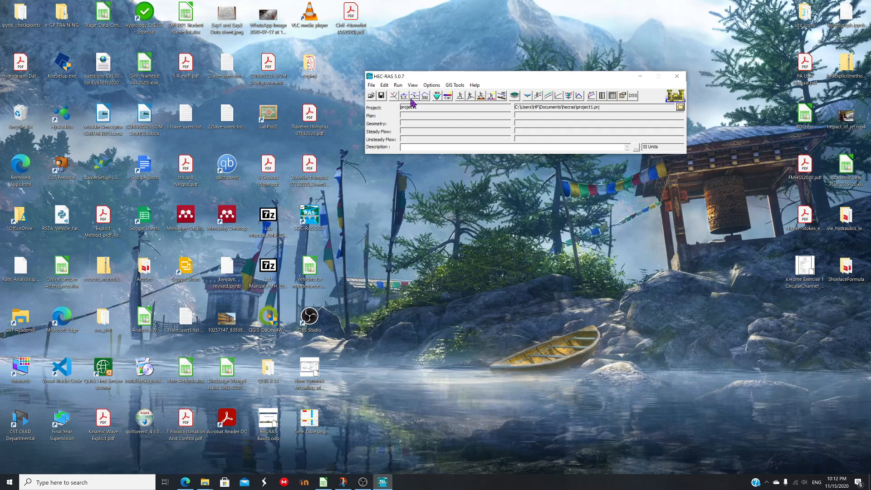
Open the Geometric Data editor
click(384, 85)
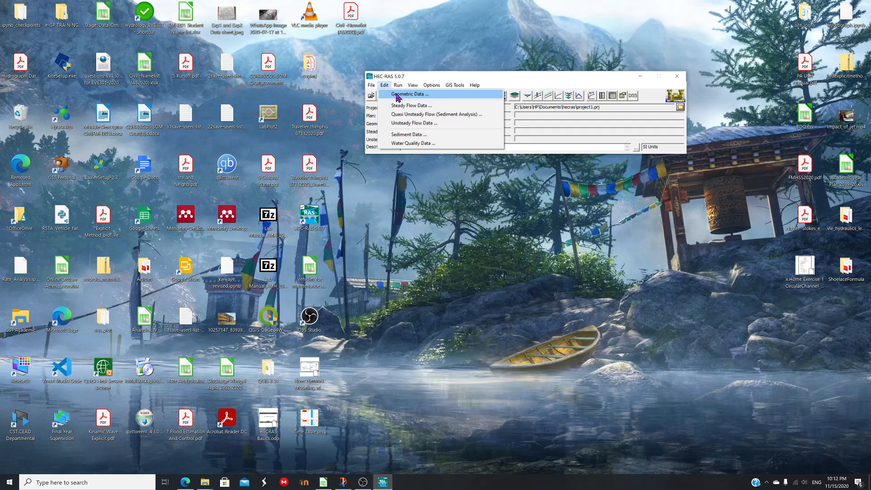
click(398, 95)
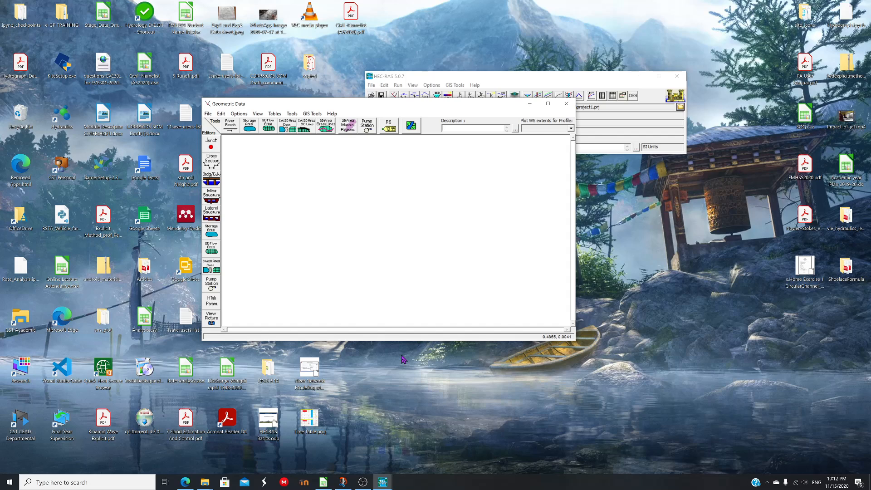
Switch to Snip & Sketch to review the paper's channel cross-section figure and configuration table
key(alt+Tab)
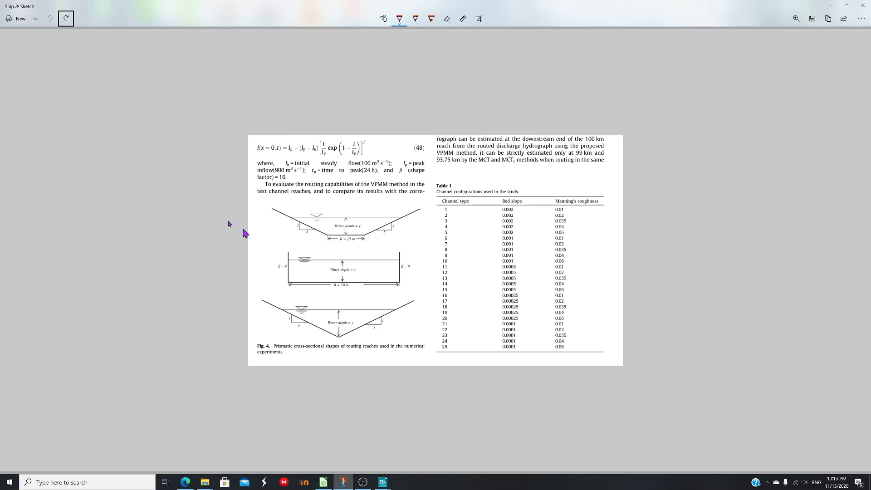
key(Return)
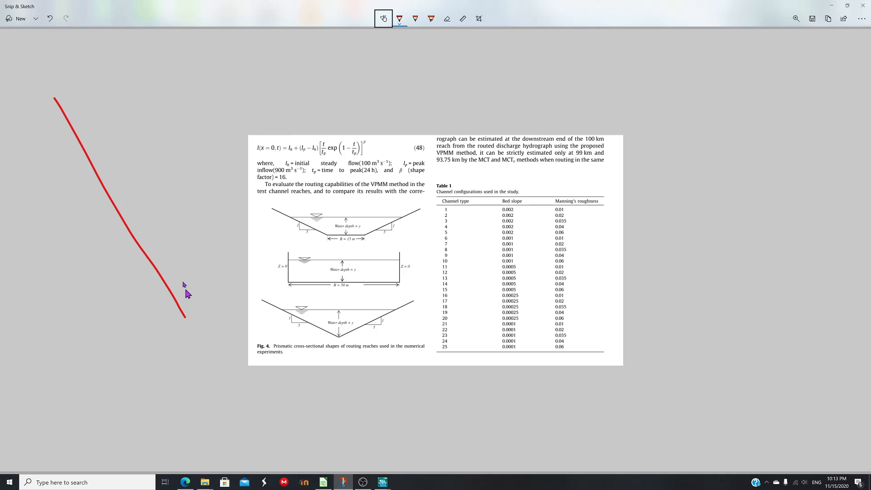
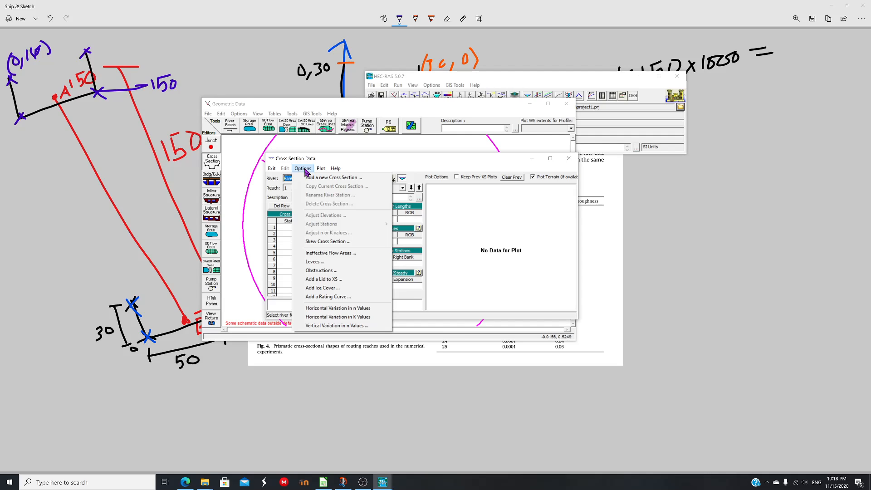
Add a new cross section at river station 150
click(317, 177)
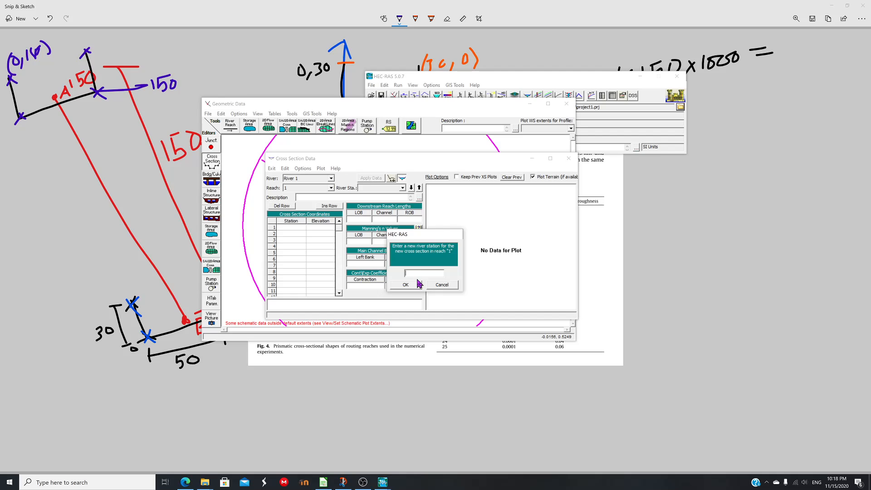
text(150)
click(406, 284)
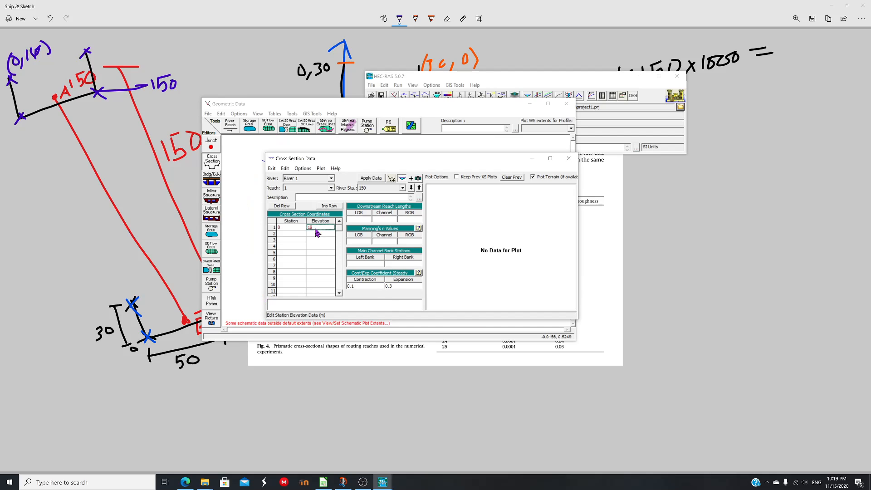
Enter the station-elevation points 0/180, 0/150, 50/150 and 50/180 for the rectangular channel section
text(3)
click(312, 241)
text(150)
click(289, 247)
text(50)
key(Tab)
text(180)
key(Tab)
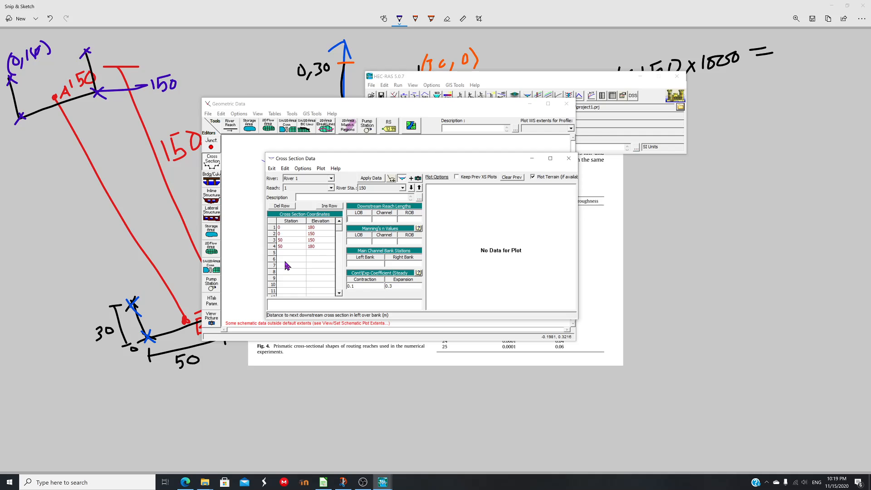
click(360, 241)
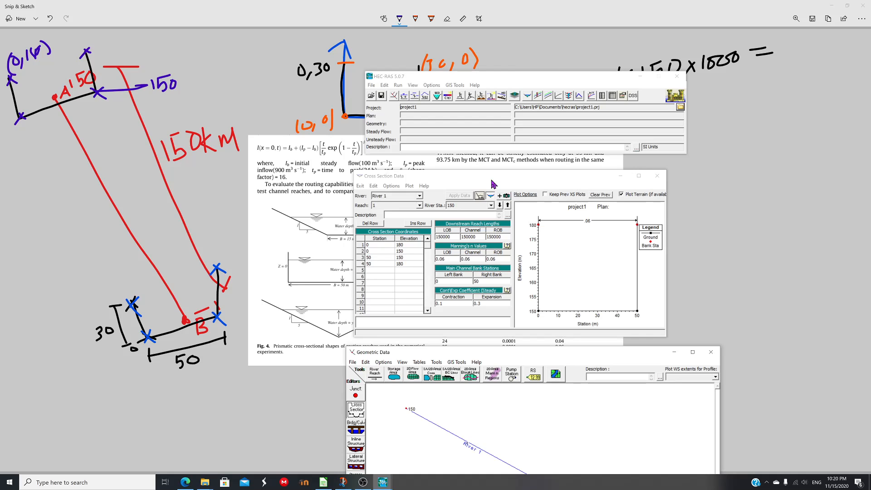
Copy the current cross section to a new river station 1
drag(493, 184, 332, 72)
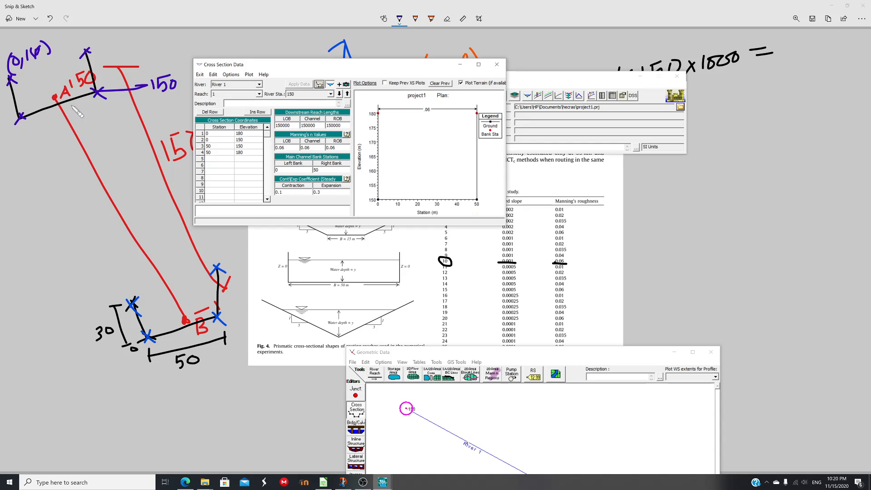
click(230, 74)
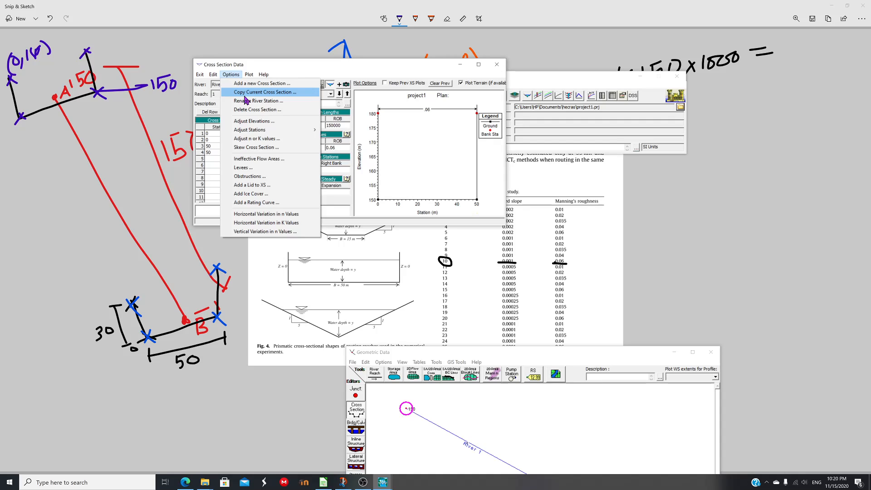
click(231, 357)
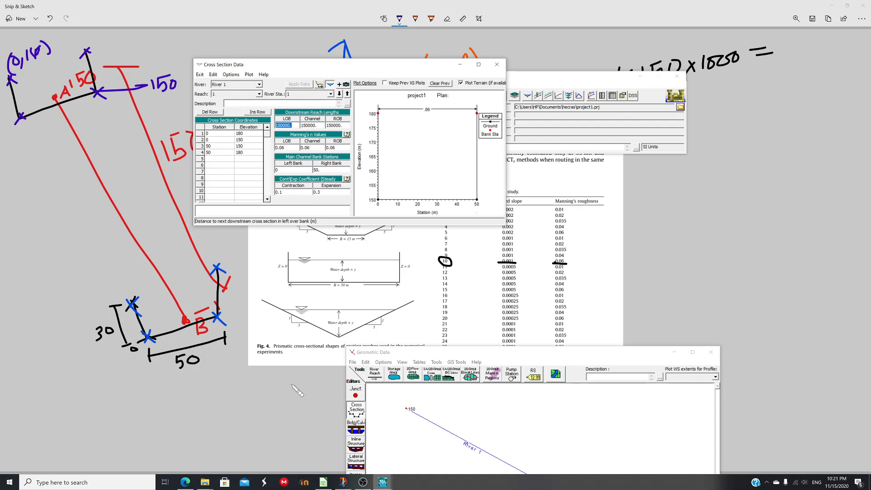
Set station 1 elevations to 30, 0, 0, 30 with zero downstream reach lengths, and apply the data
click(236, 152)
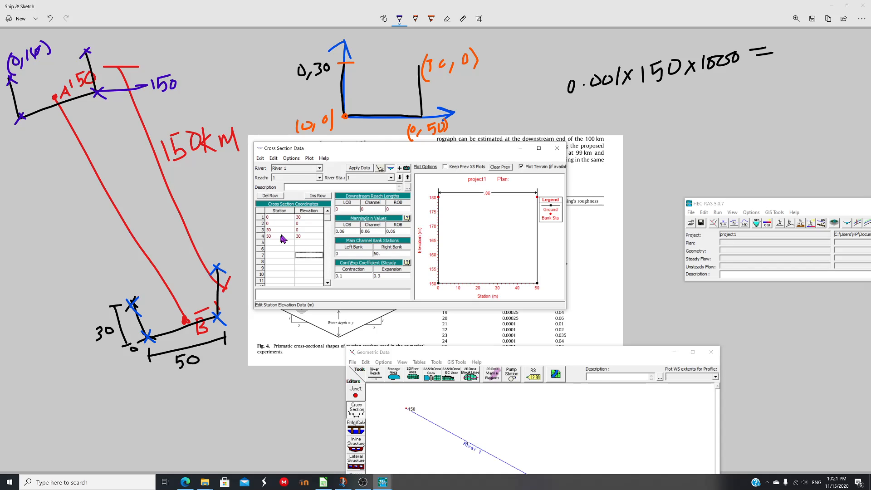
click(359, 168)
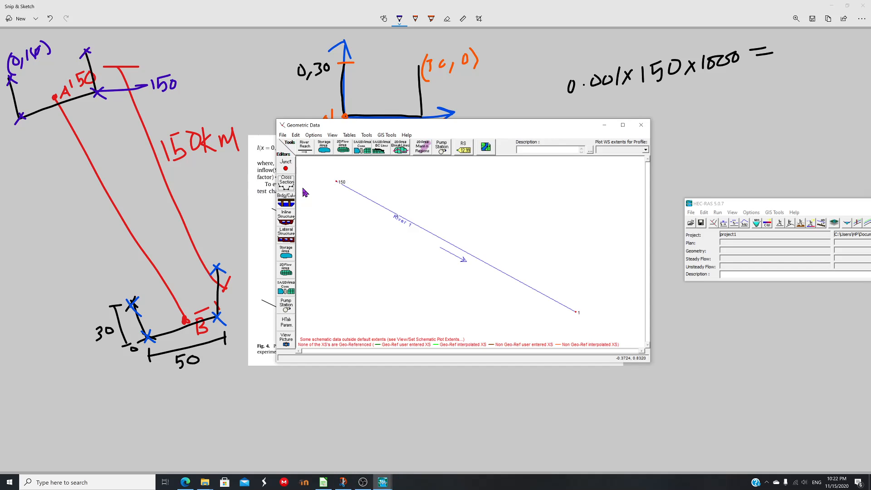
Interpolate cross sections between stations 150 and 1 at a maximum spacing of 1000, then save the geometry as Ch_10
click(286, 182)
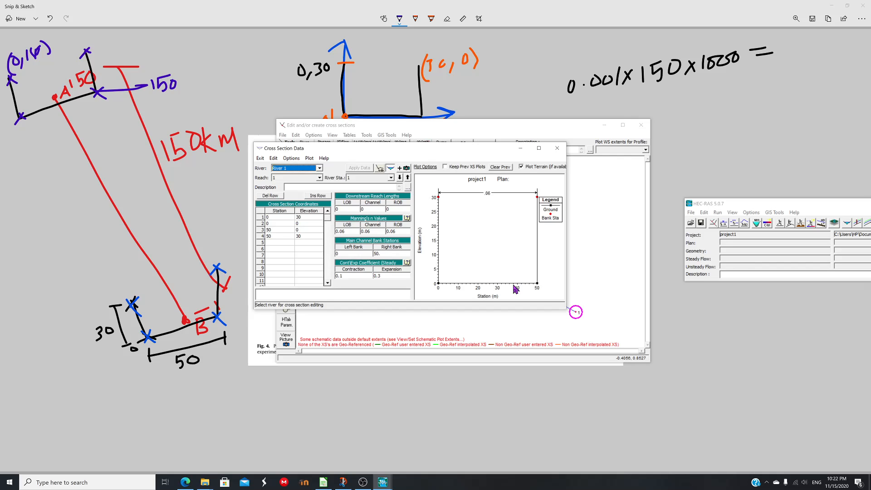
key(alt+F4)
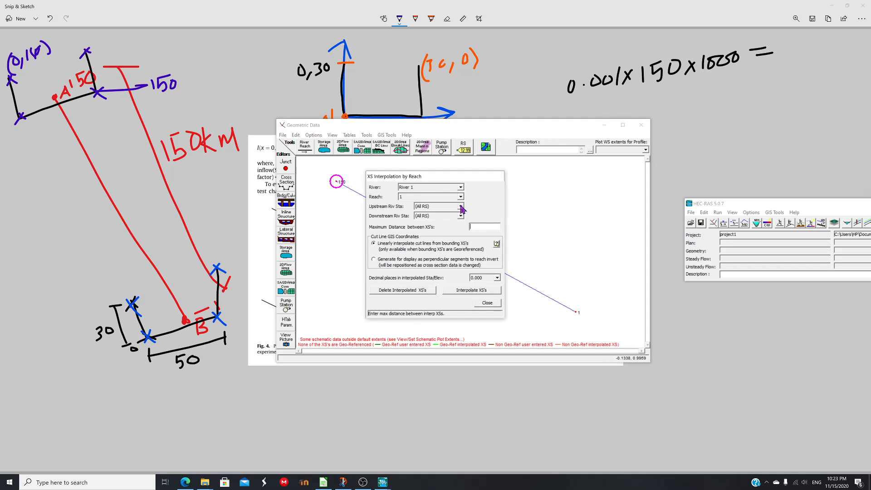
click(460, 206)
click(435, 213)
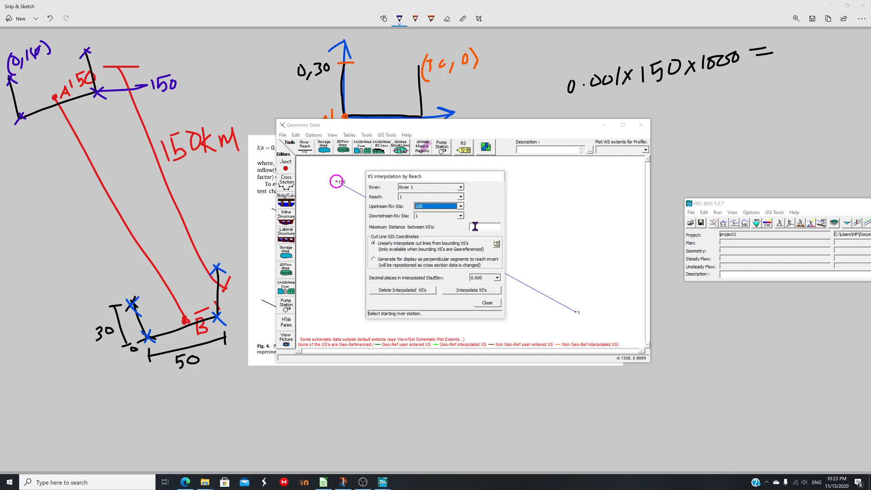
click(475, 226)
text(1000)
click(471, 289)
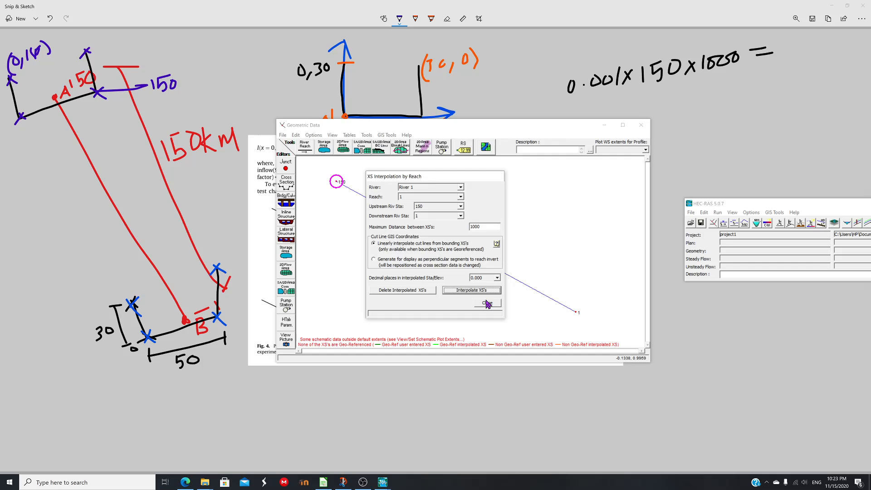
click(487, 303)
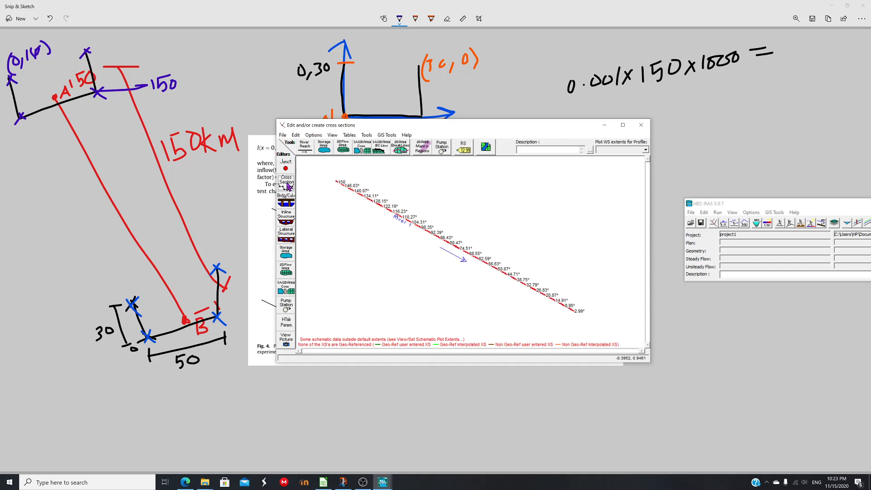
click(352, 189)
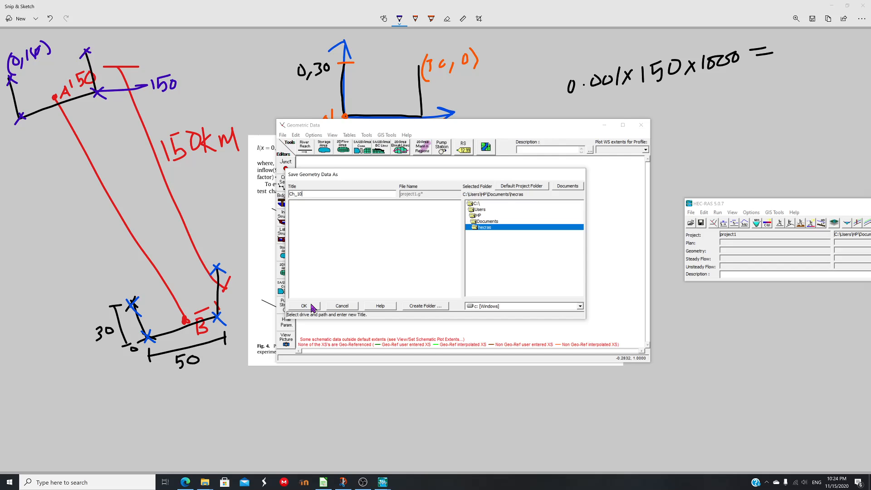
Open the unsteady flow data and assign a flow hydrograph boundary condition at station 150
click(319, 138)
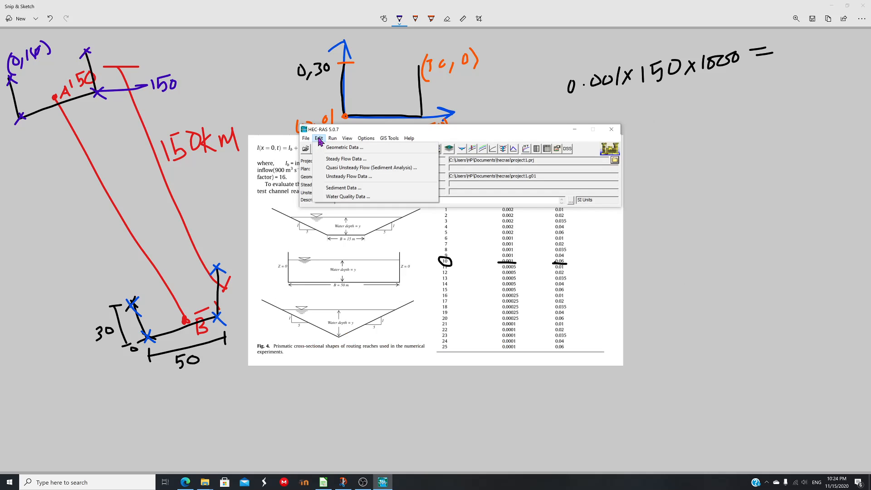
click(348, 176)
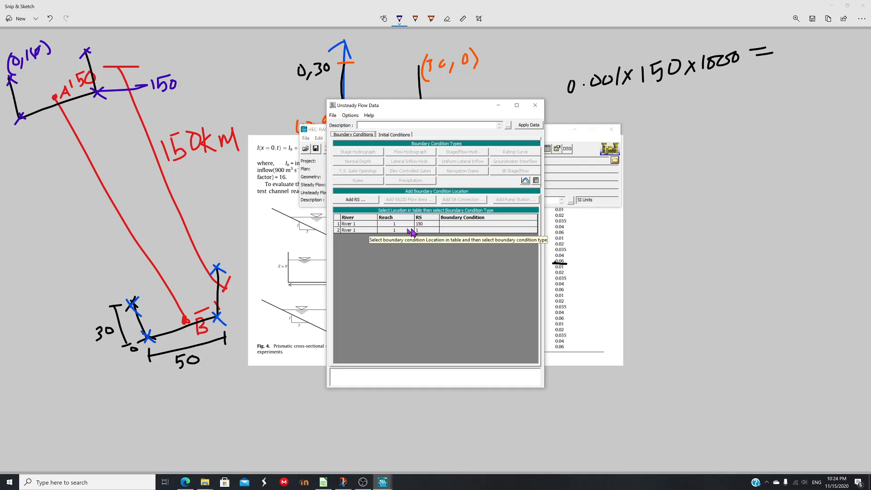
click(449, 224)
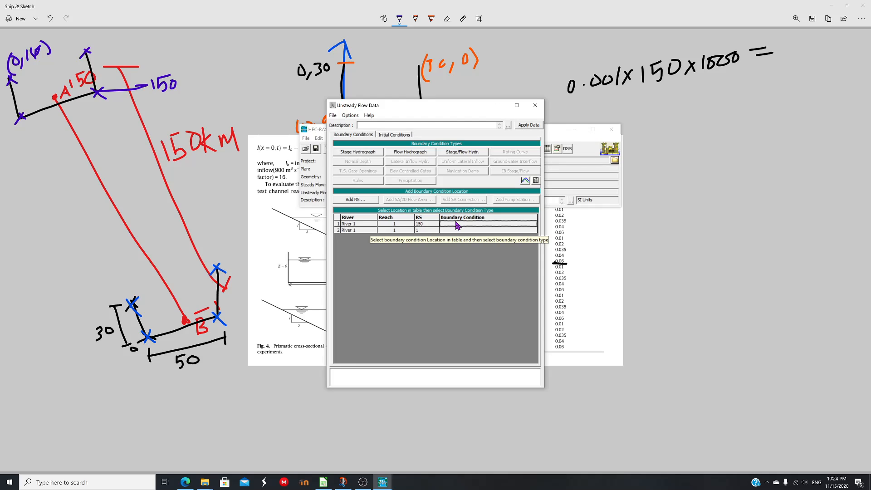
click(410, 151)
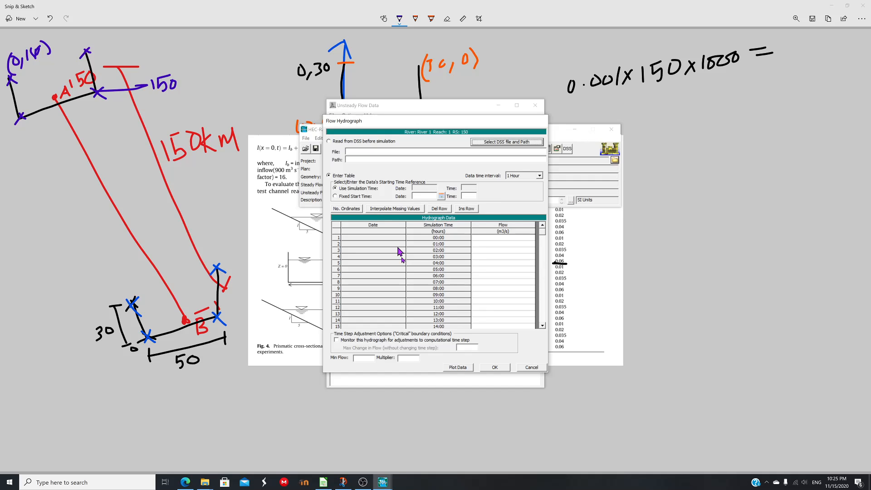
Use a fixed start time and paste the hydrograph flows copied from the spreadsheet, then plot the hydrograph
click(335, 196)
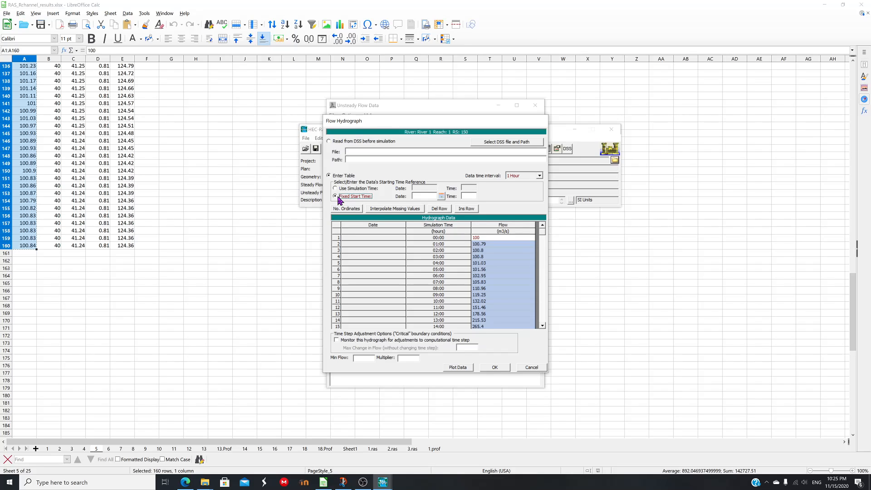
click(440, 196)
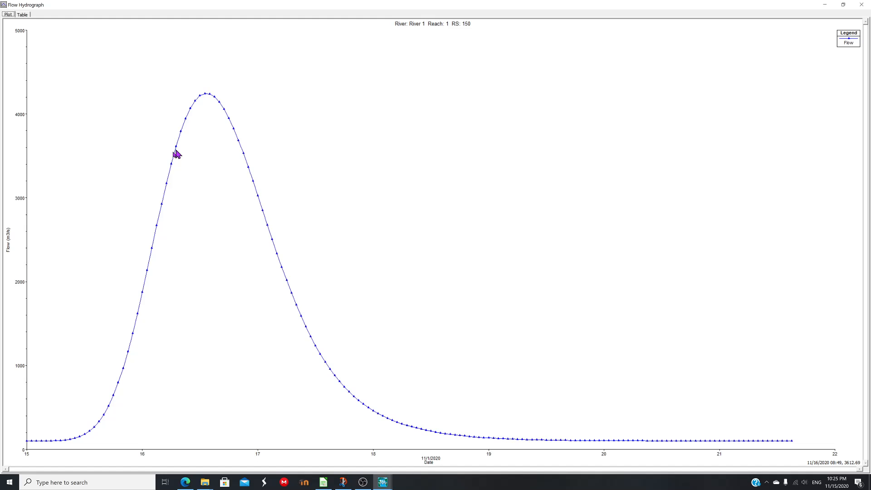
key(alt+F4)
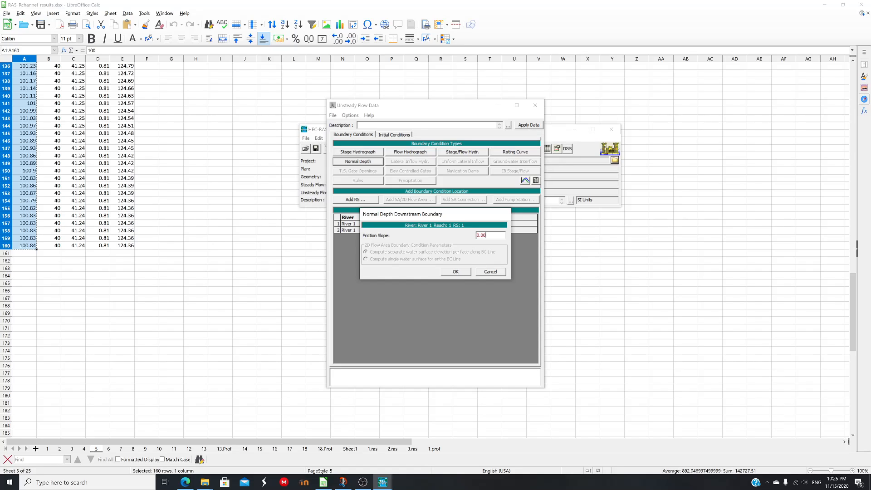
Apply a normal depth boundary at station 1 and save the unsteady flow data as flo_10
key(Return)
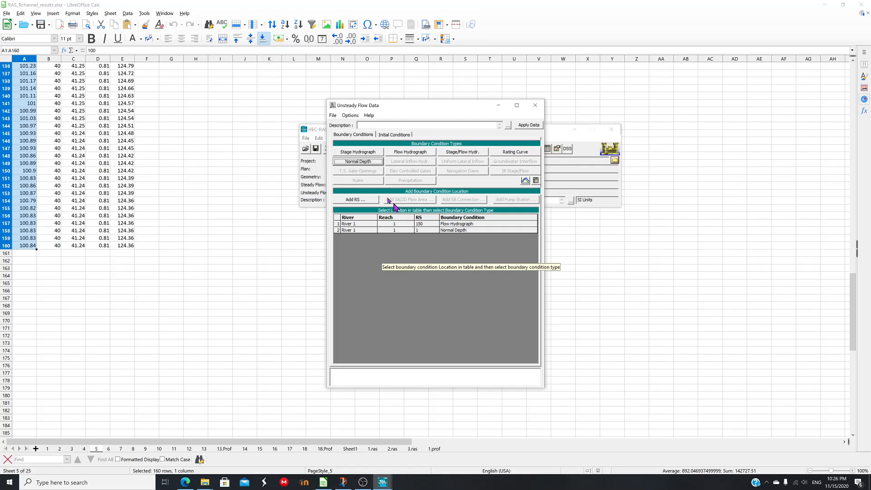
key(alt+F4)
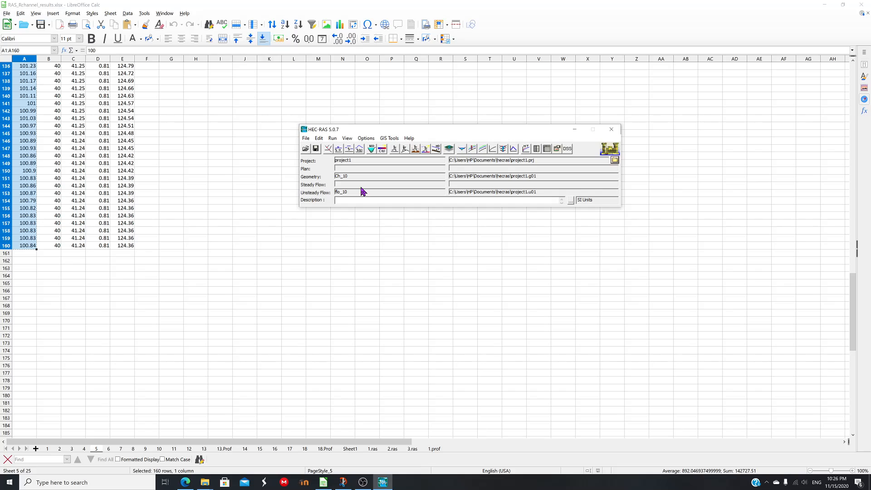
Close the spreadsheet and the Snip & Sketch windows
click(866, 5)
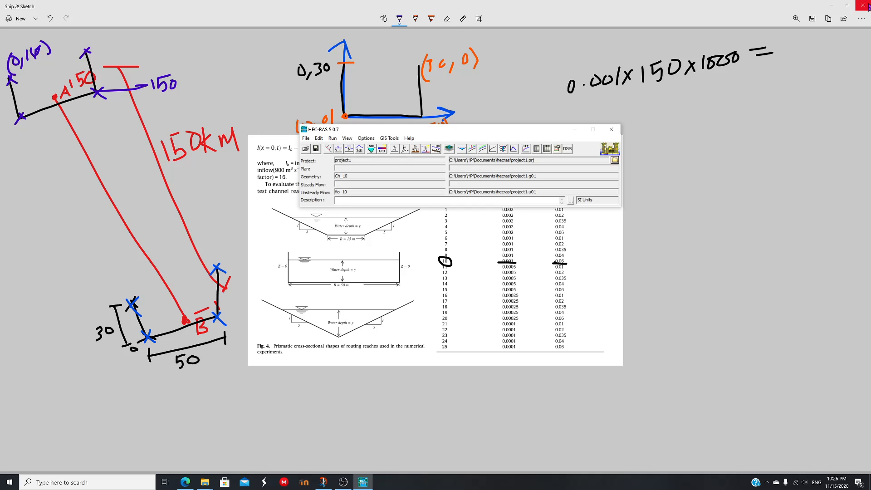
click(868, 6)
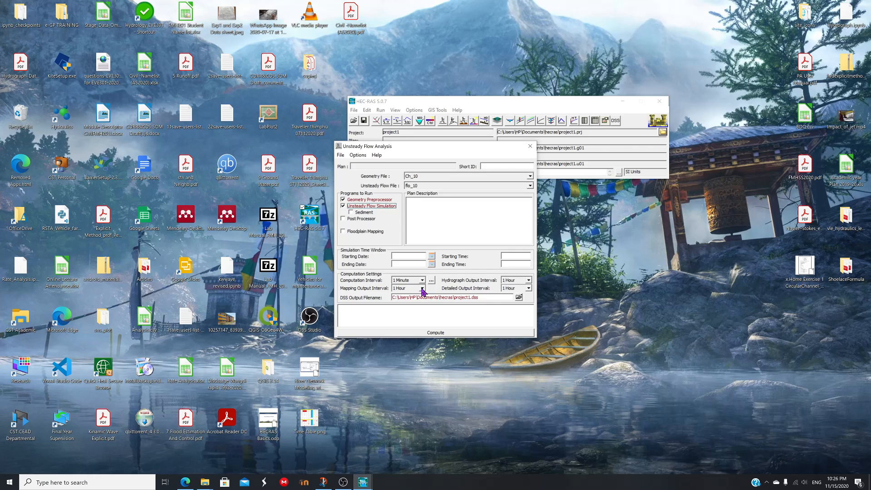
scroll(396, 289, up, 5)
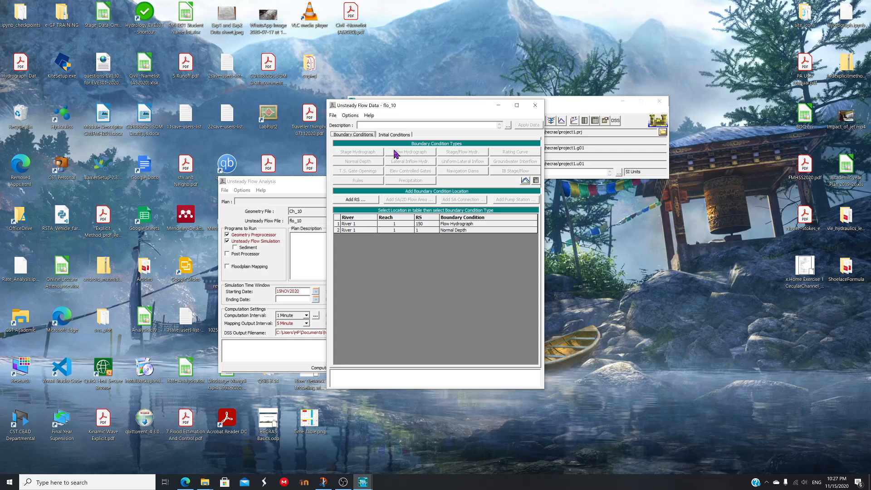
Set the flow hydrograph's data time interval to 5 Minute and confirm
click(396, 153)
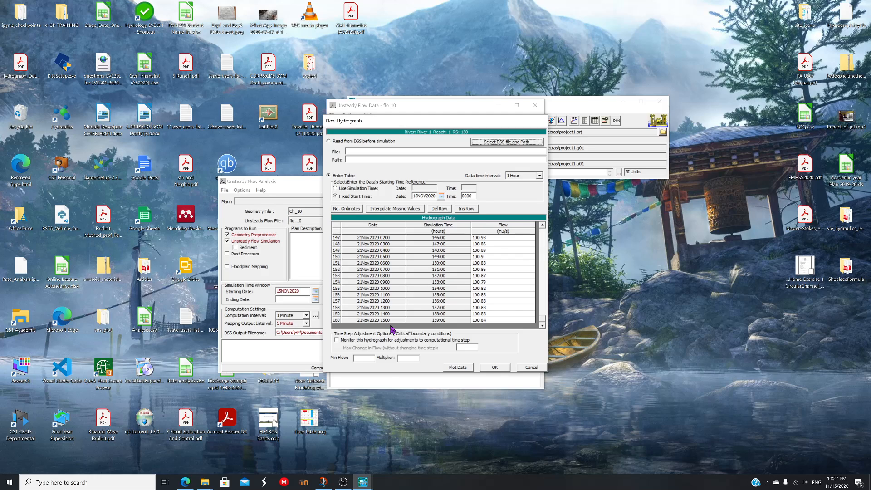
key(5)
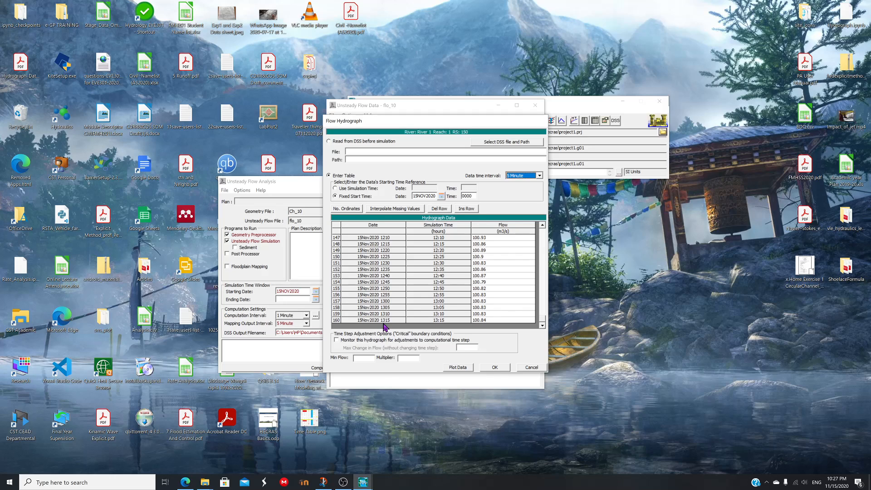
key(Return)
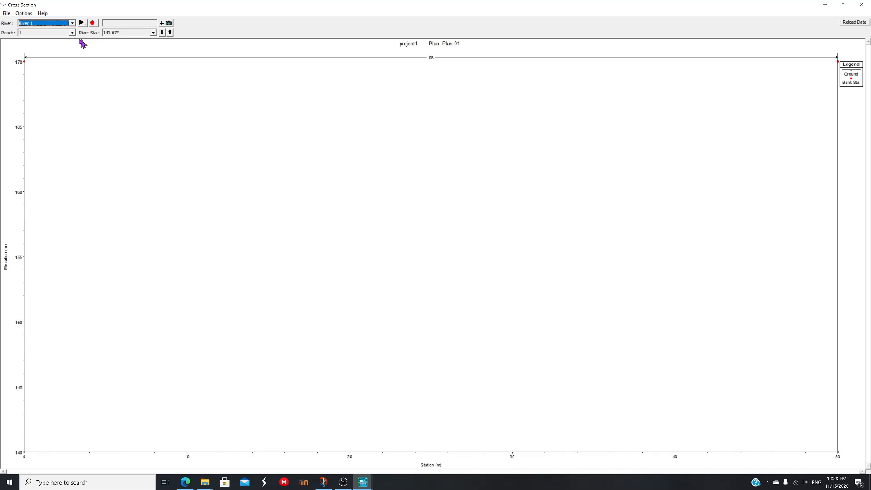
Step through the river stations in the cross-section viewer
key(Tab)
key(Tab)
key(Down)
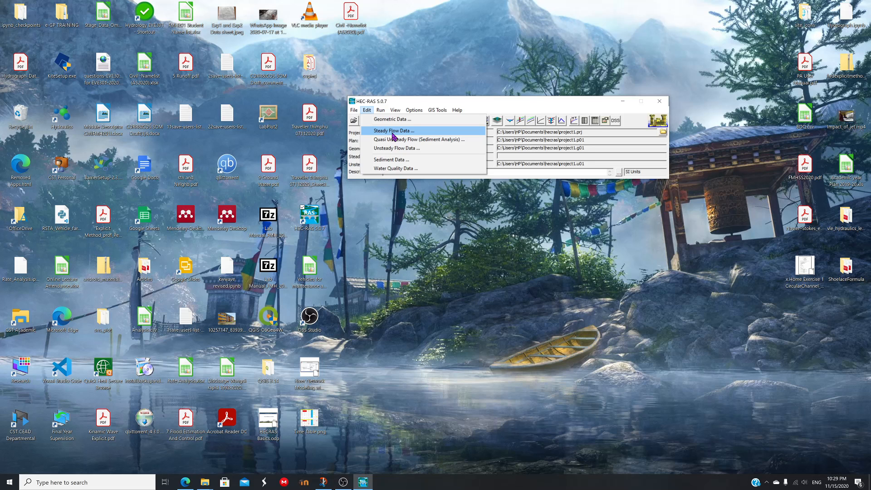
Reopen the station 150 flow hydrograph and plot its data
click(393, 148)
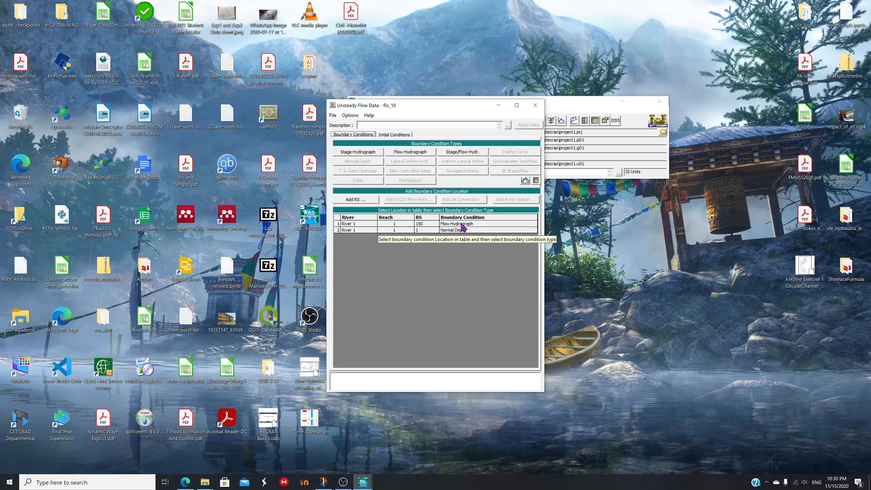
double_click(463, 225)
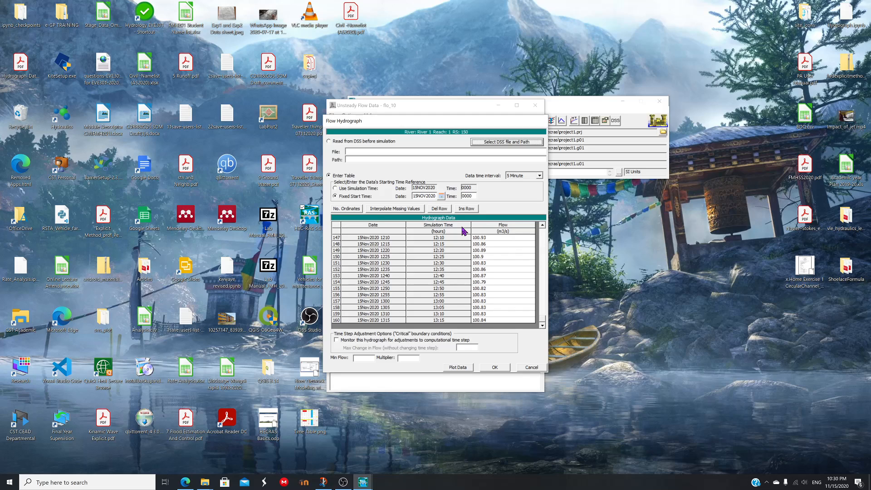
click(458, 367)
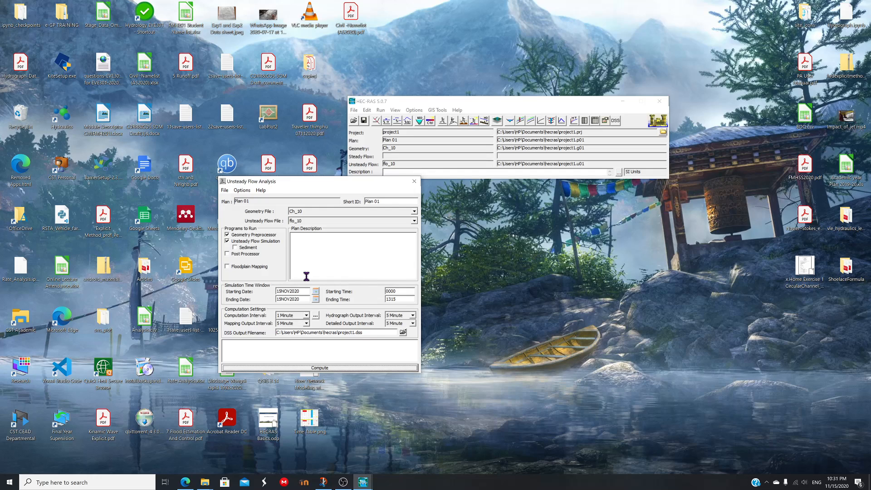
Enable the Post Processor and run the unsteady flow computation, then close the results dialog
click(227, 254)
click(319, 368)
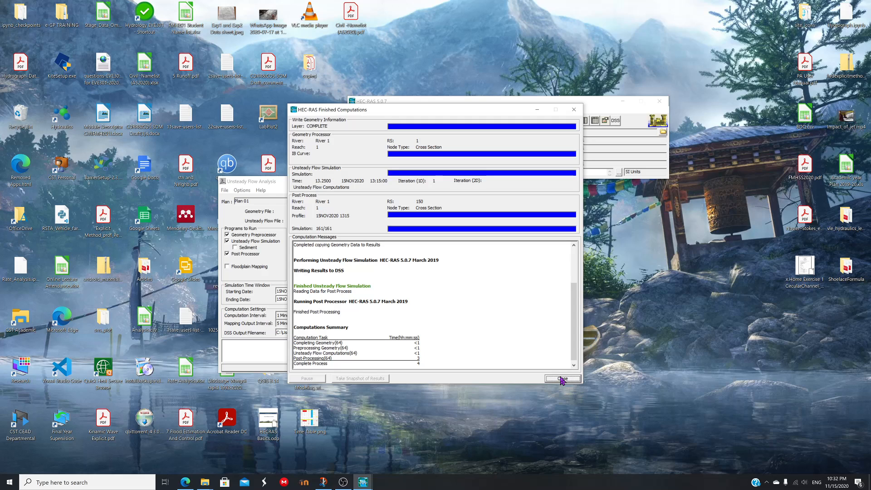
click(563, 378)
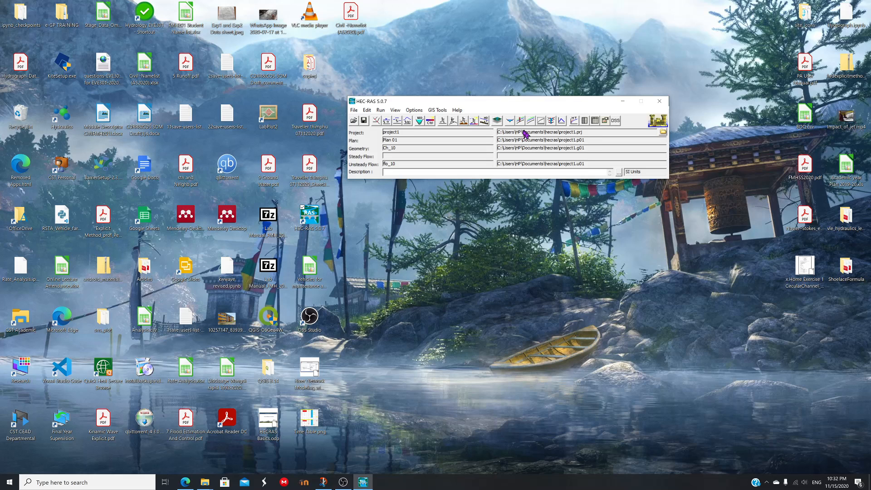